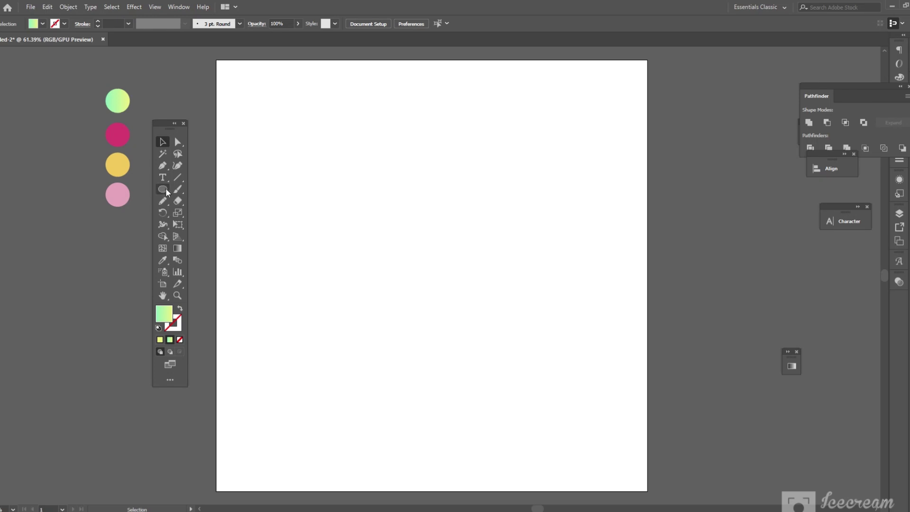
Draw a gradient-filled rectangle from the artboard's top-left to bottom-right corner.
drag(162, 189, 188, 186)
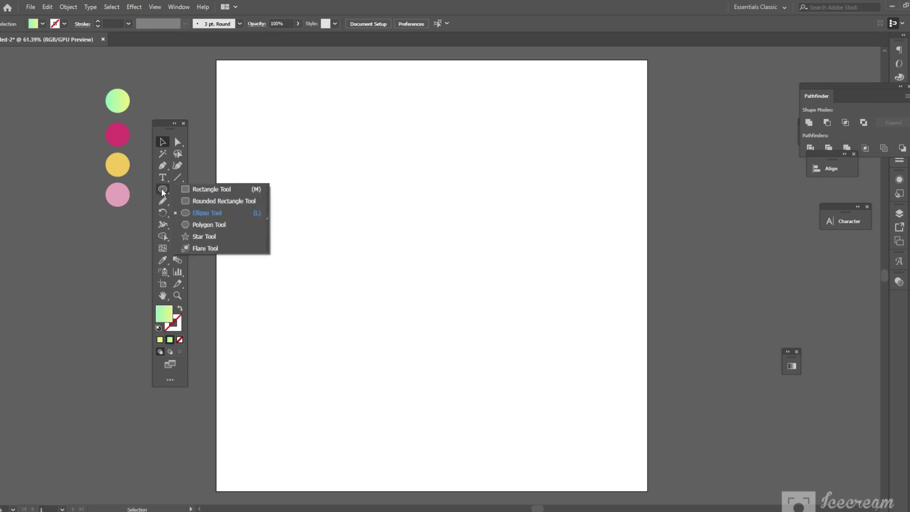
click(43, 23)
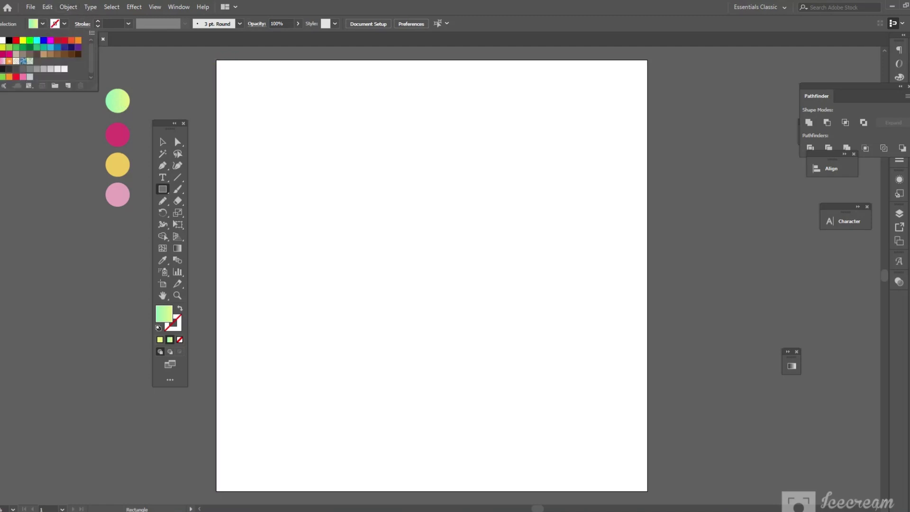
click(118, 102)
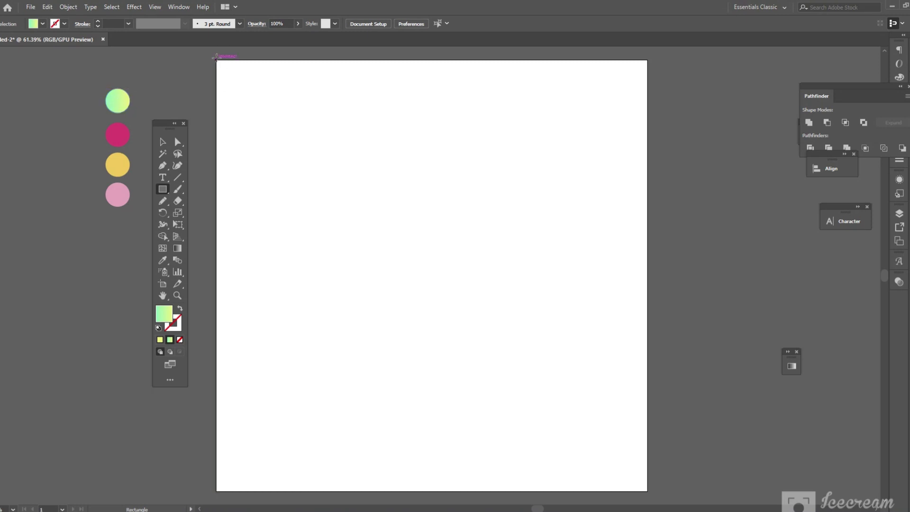
drag(216, 60, 643, 486)
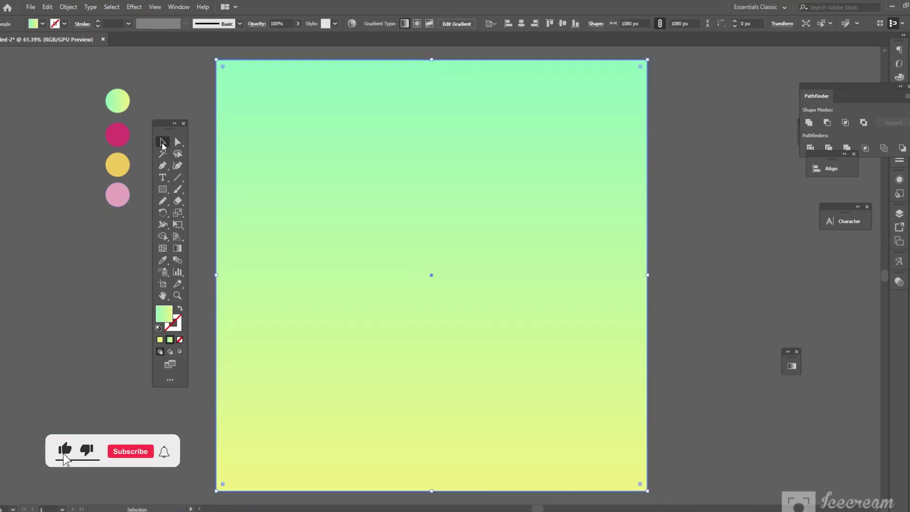
click(162, 142)
click(67, 7)
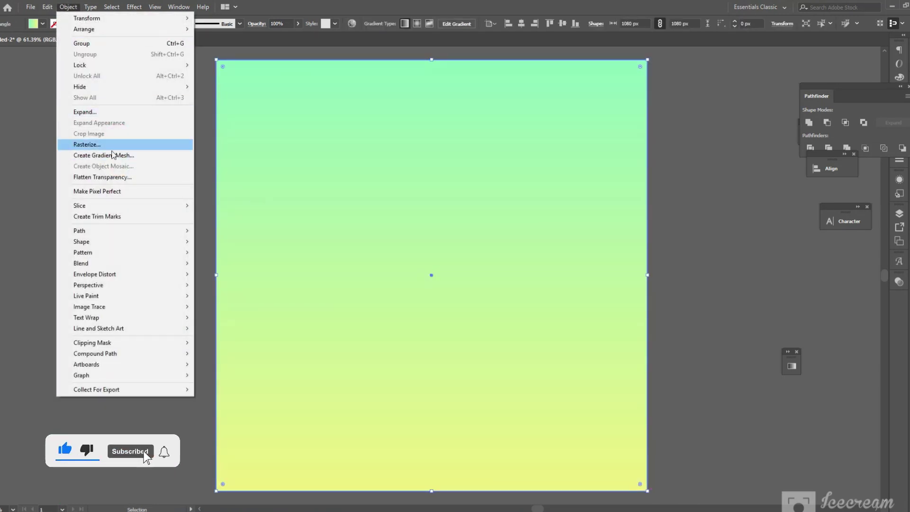
mouse_move(80, 64)
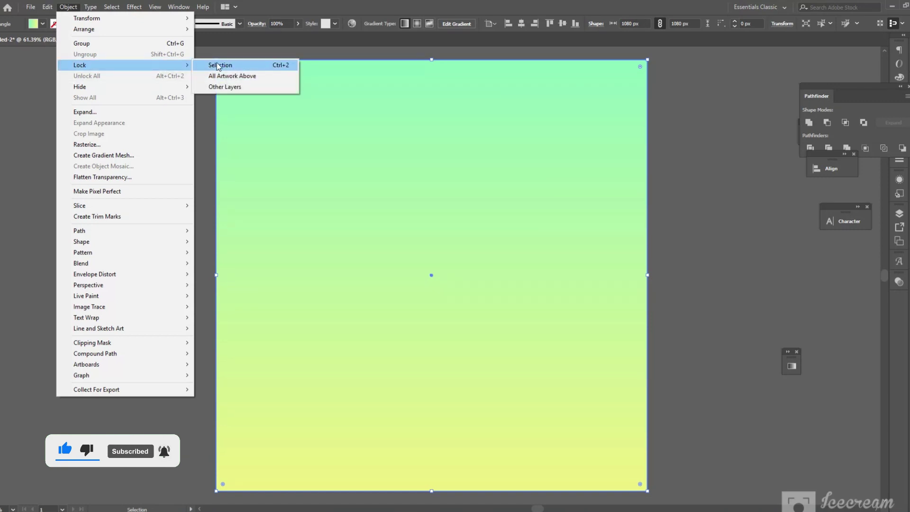
Lock the gradient rectangle with Object > Lock > Selection, then select the four circles.
click(218, 66)
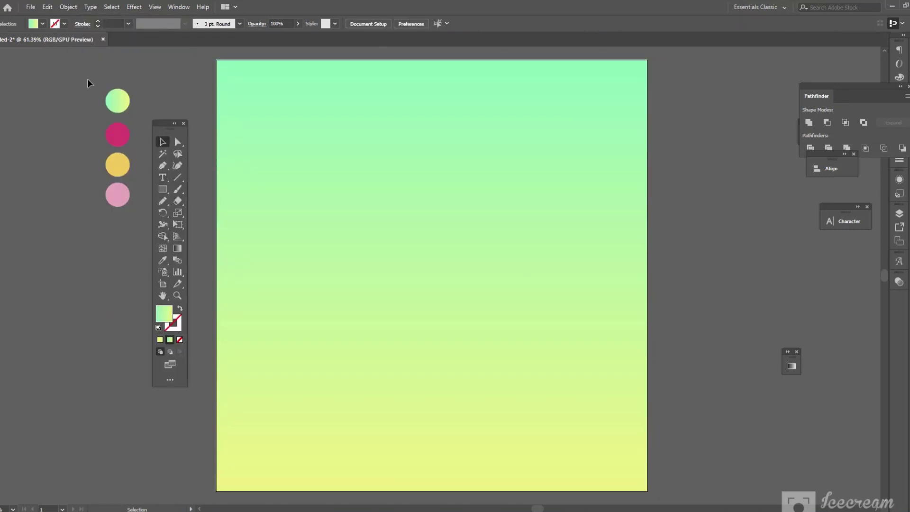
key(ctrl+a)
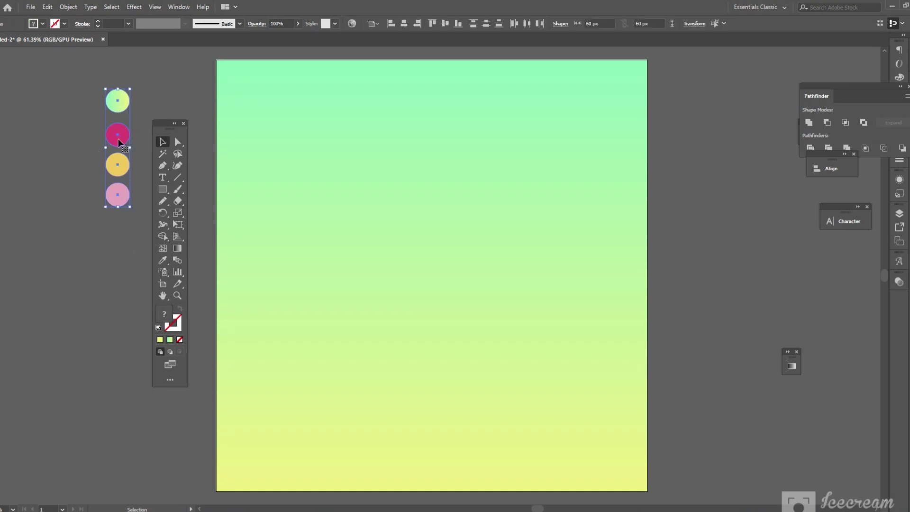
Alt-drag a copy of the four circles below and blend them with Object > Blend > Make.
drag(118, 139, 118, 274)
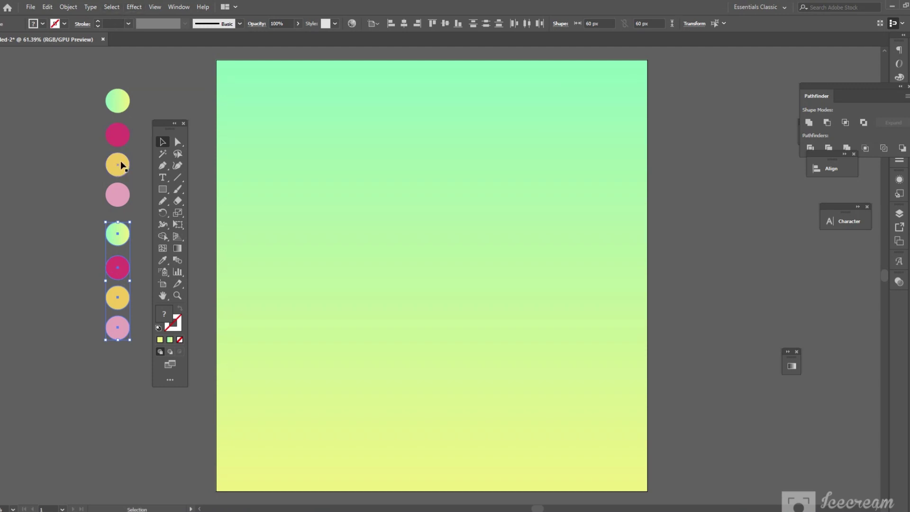
click(68, 7)
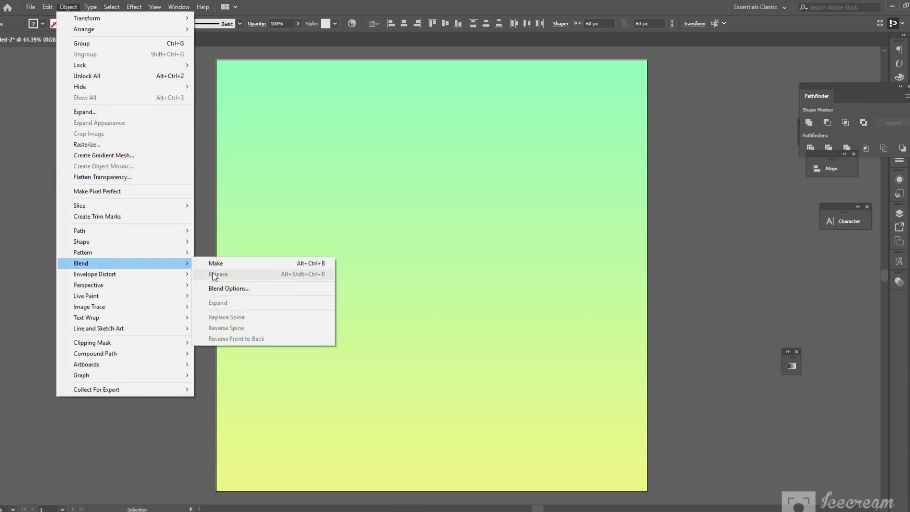
click(223, 264)
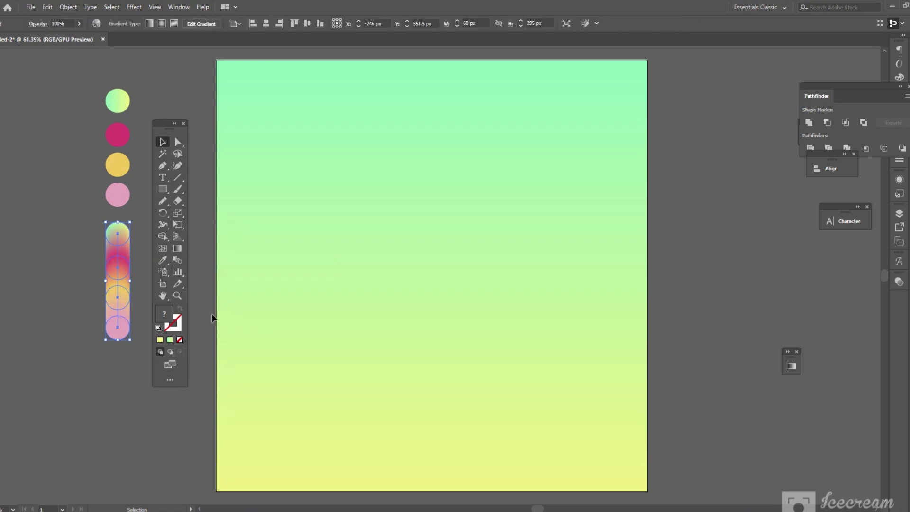
Set the blend options to 1000 specified steps and deselect the blended pill.
double_click(177, 261)
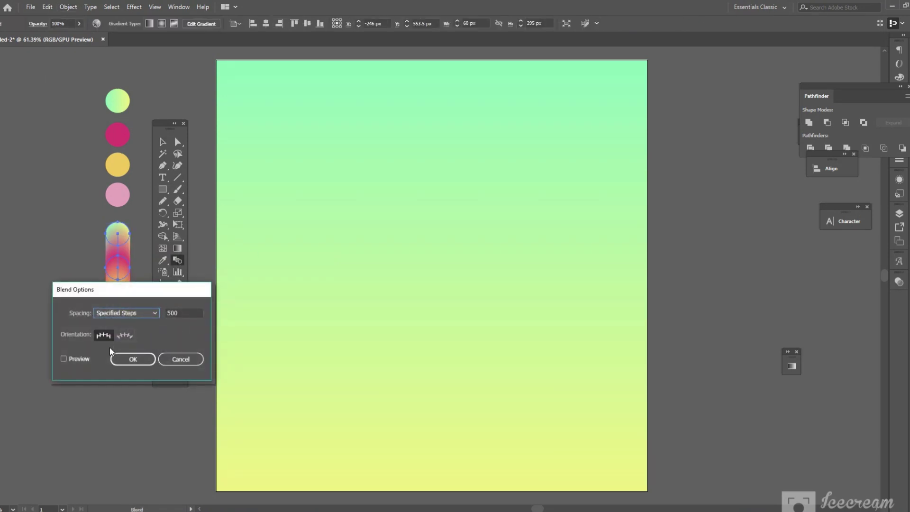
key(Tab)
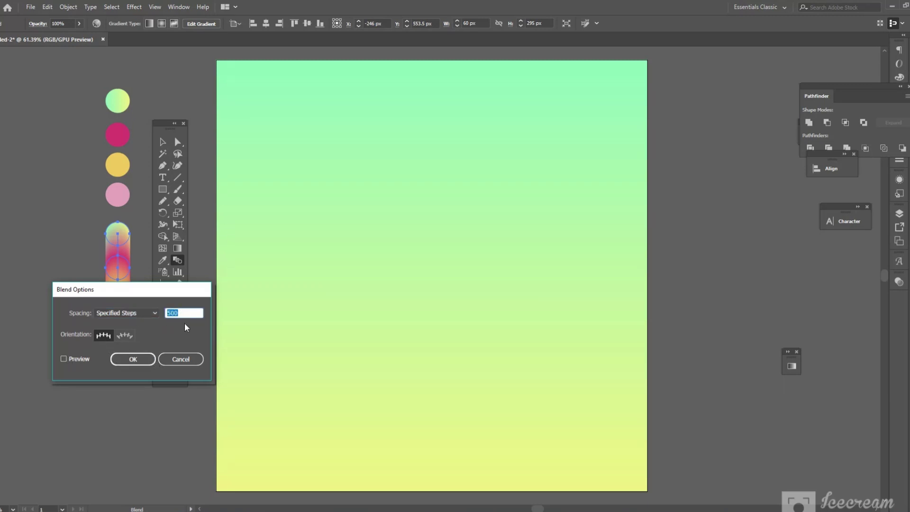
text(10)
click(127, 358)
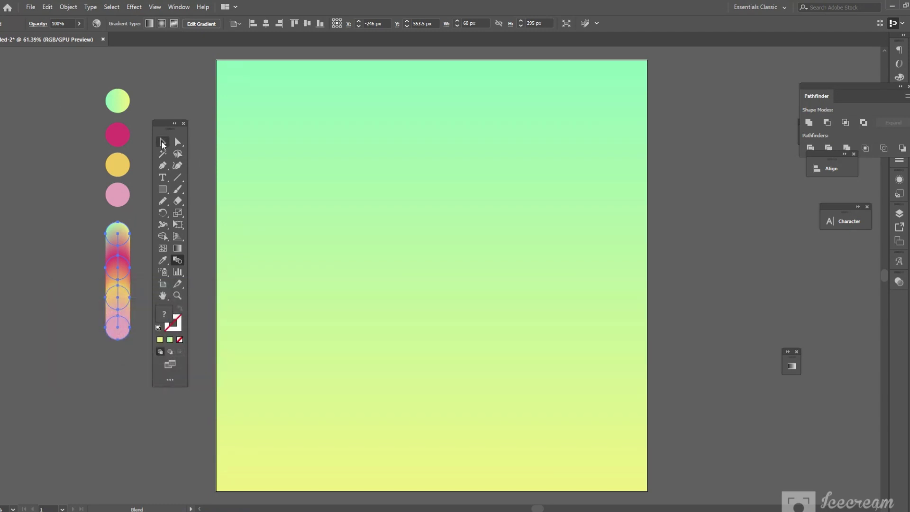
click(162, 142)
click(75, 342)
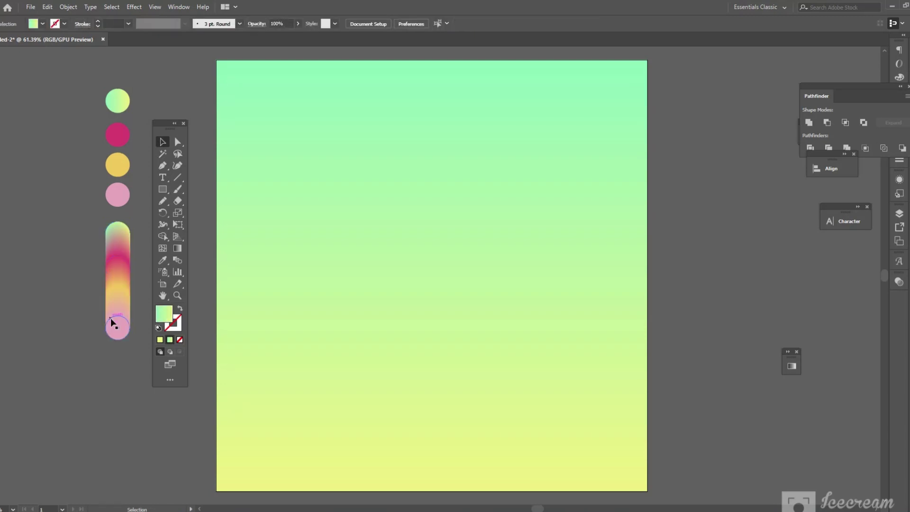
Draw a freehand looping curve on the artboard with the Pencil Tool.
click(162, 201)
click(240, 214)
mouse_move(297, 397)
mouse_down()
mouse_move(346, 393)
mouse_move(426, 316)
mouse_move(491, 319)
mouse_move(483, 349)
mouse_move(436, 349)
mouse_move(378, 143)
mouse_move(269, 108)
mouse_up()
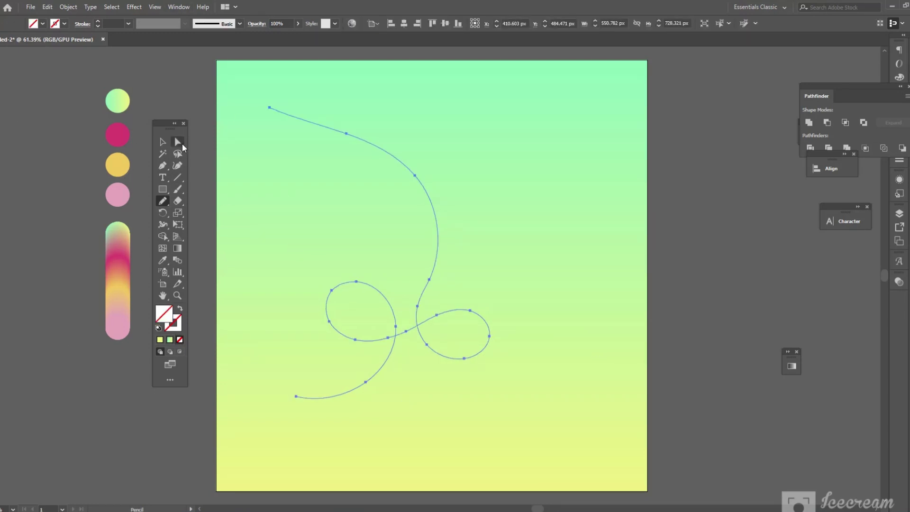
Scale the curve up to span most of the artboard and move the blended pill further left.
click(163, 142)
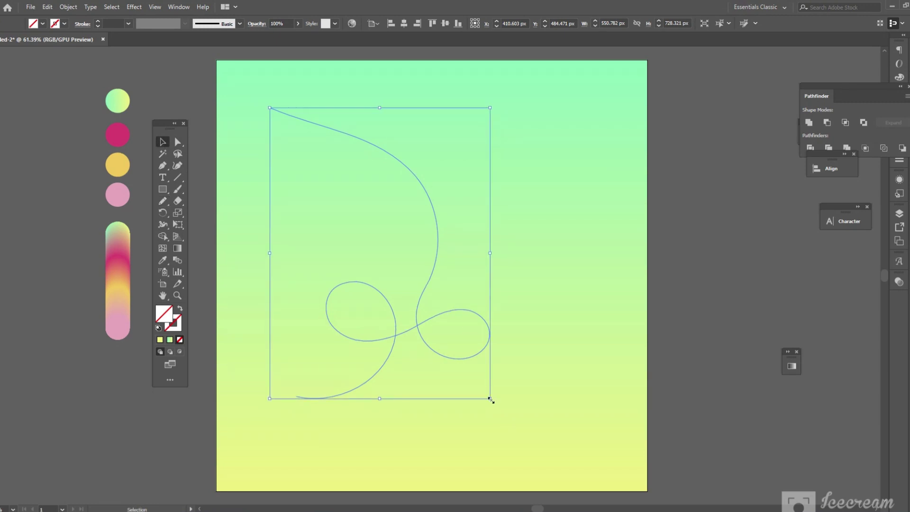
drag(490, 398, 538, 446)
drag(430, 351, 452, 354)
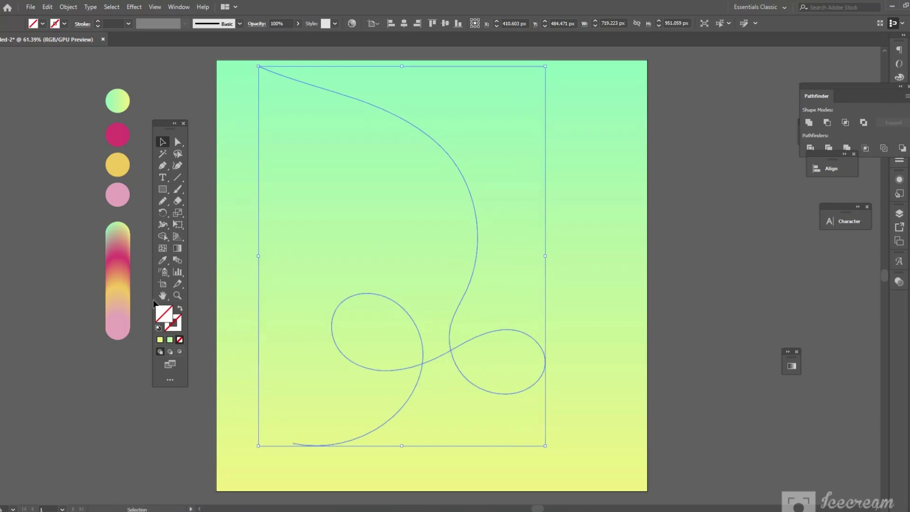
drag(118, 297, 78, 313)
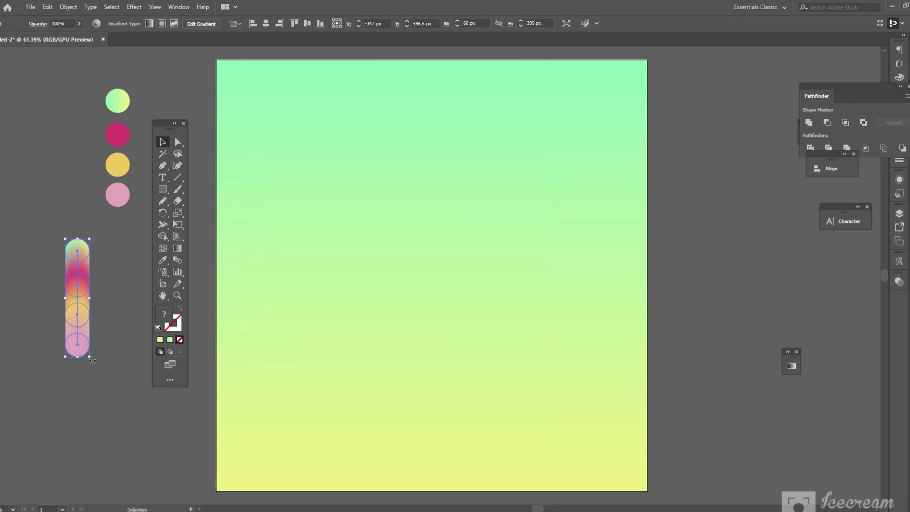
Enlarge the pill, move it onto the artboard, and Replace Spine with the looping curve.
drag(91, 358, 100, 410)
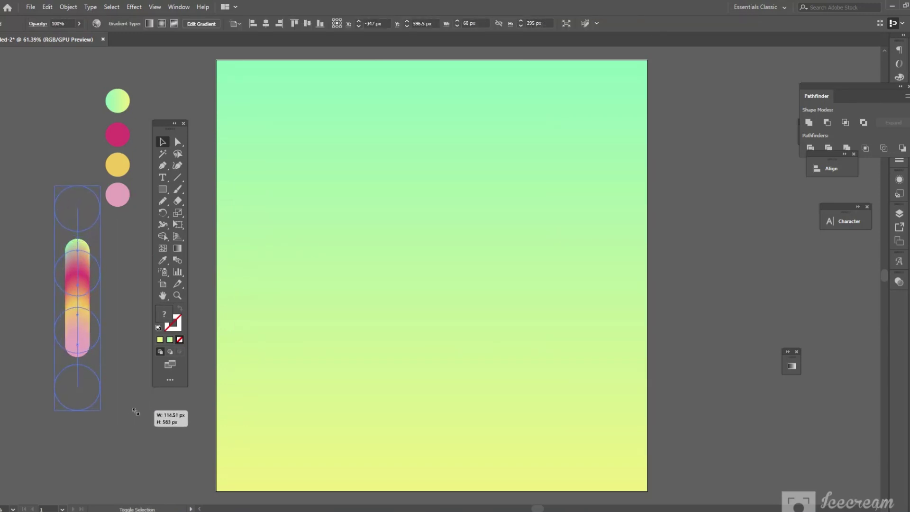
drag(76, 334, 298, 277)
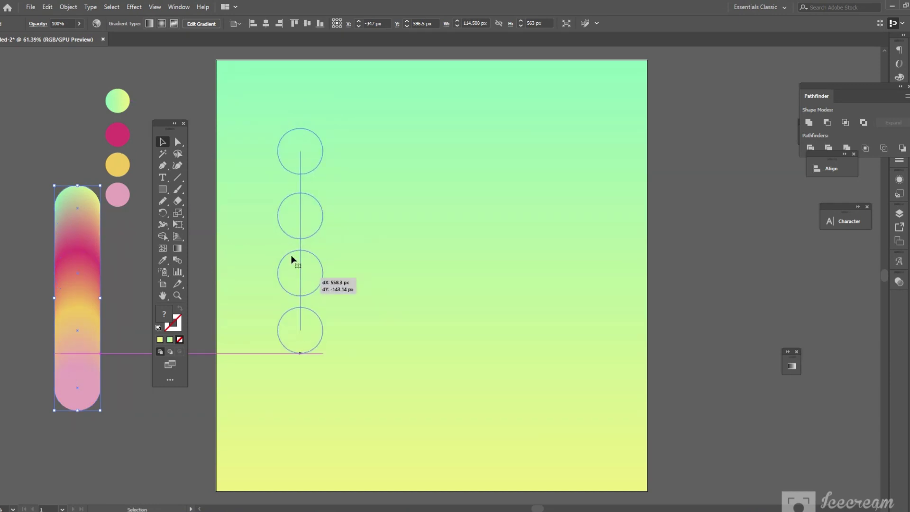
key(ctrl+a)
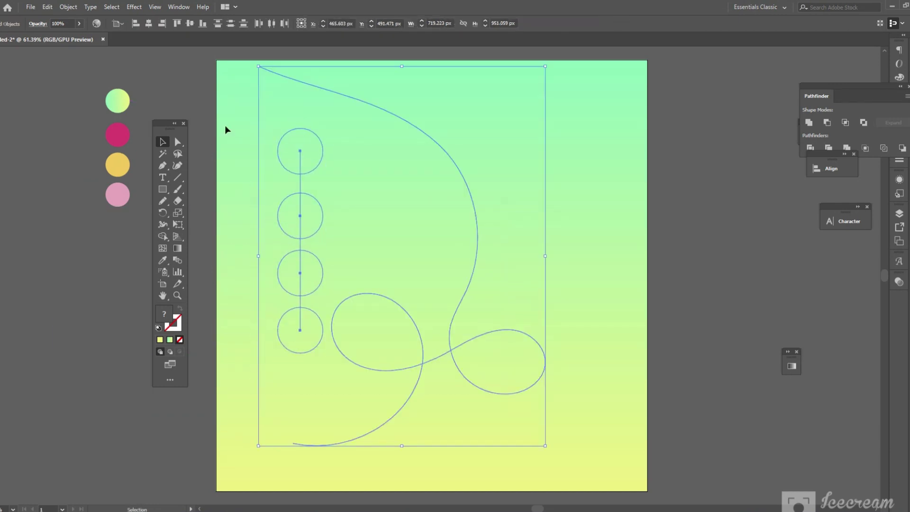
click(67, 7)
mouse_move(81, 263)
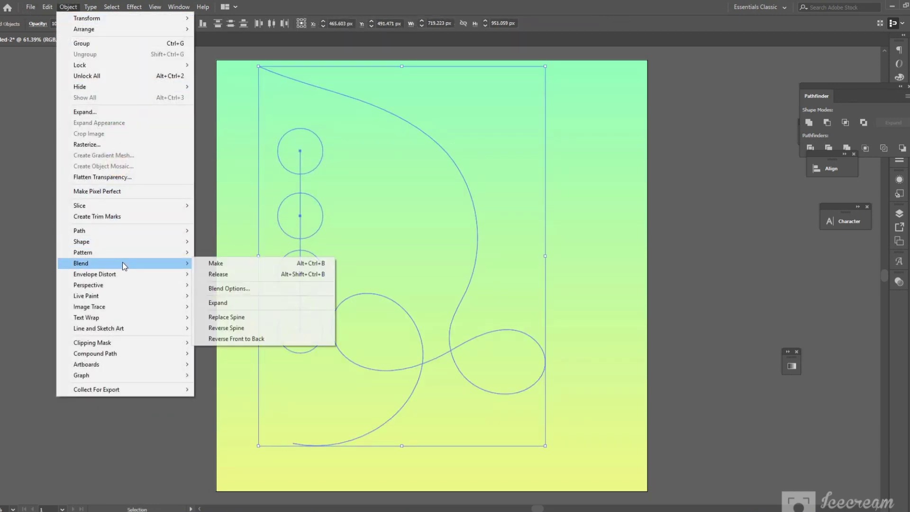
click(257, 315)
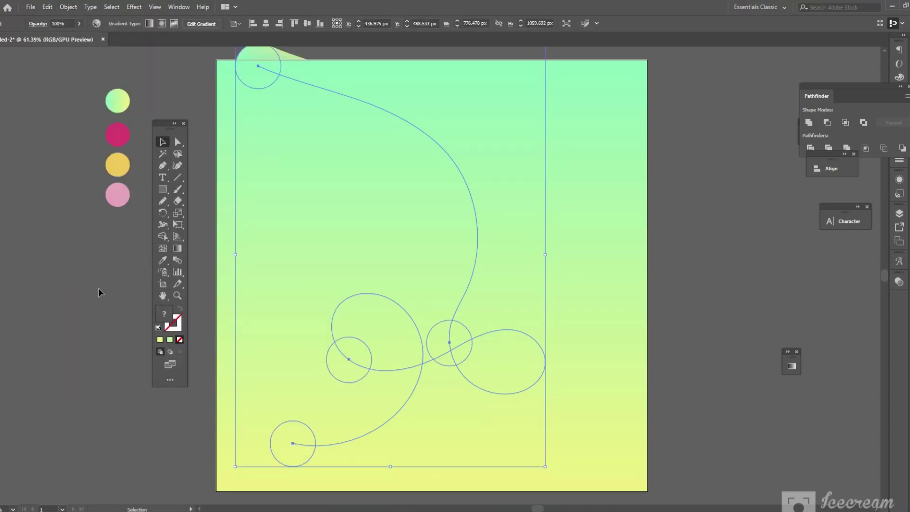
Bring the gradient tube in front of the background with Arrange > Bring to Front.
right_click(372, 178)
mouse_move(398, 269)
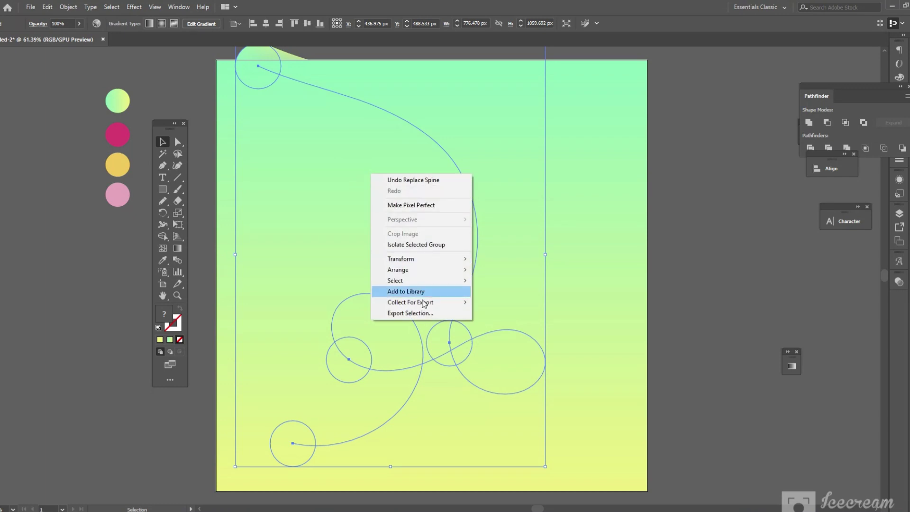
click(559, 269)
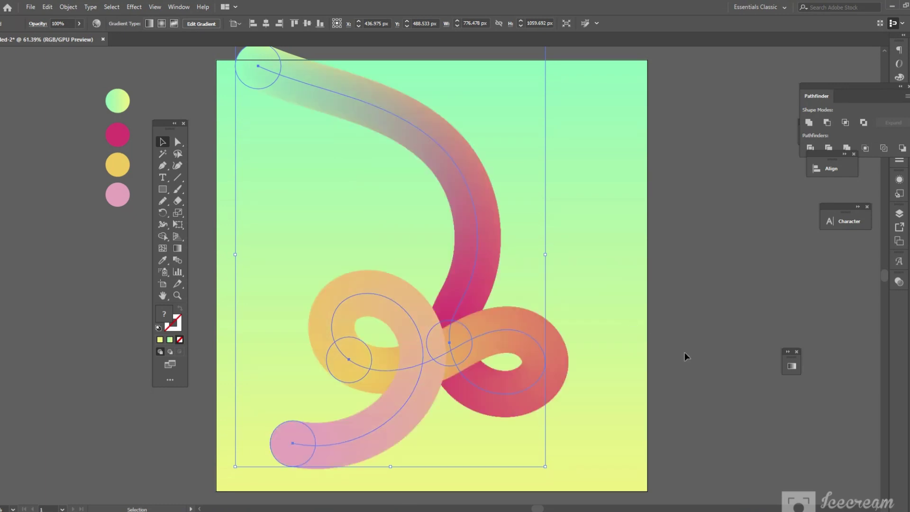
click(678, 387)
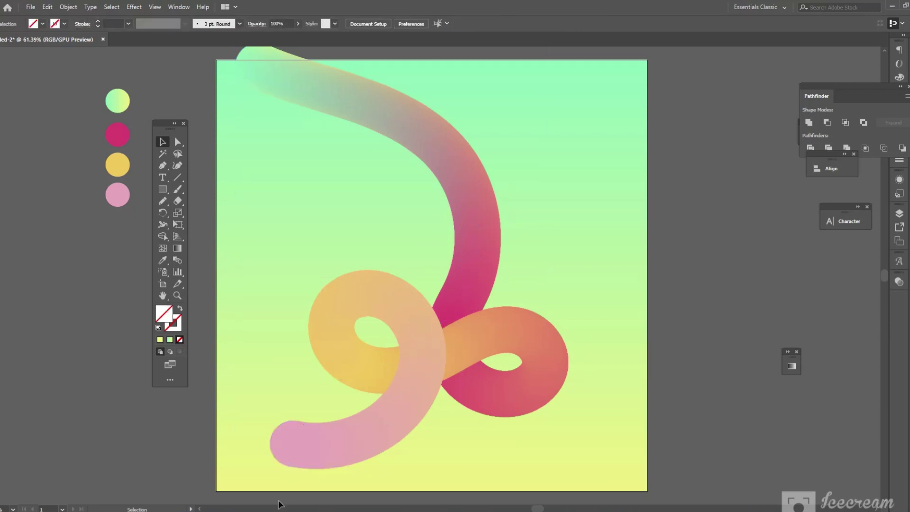
Drag the gradient tube up and right so its top end runs off the artboard.
drag(521, 350, 537, 331)
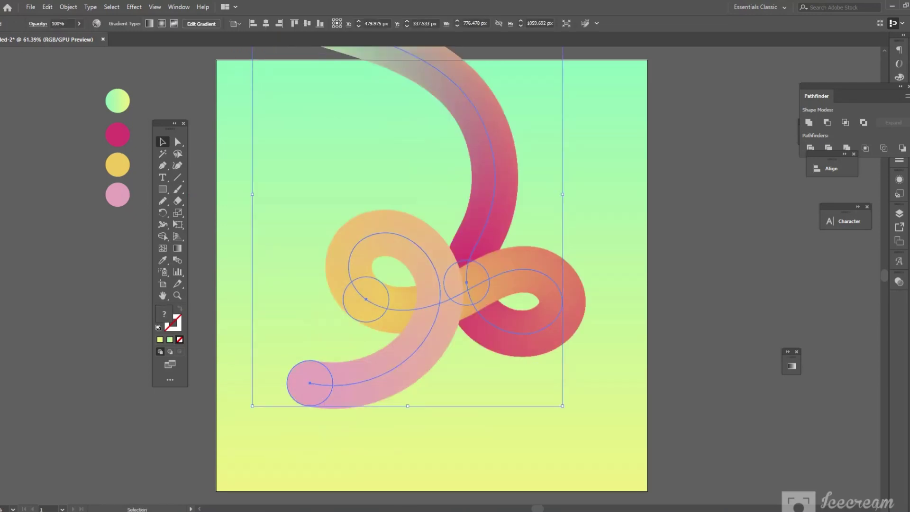
click(675, 374)
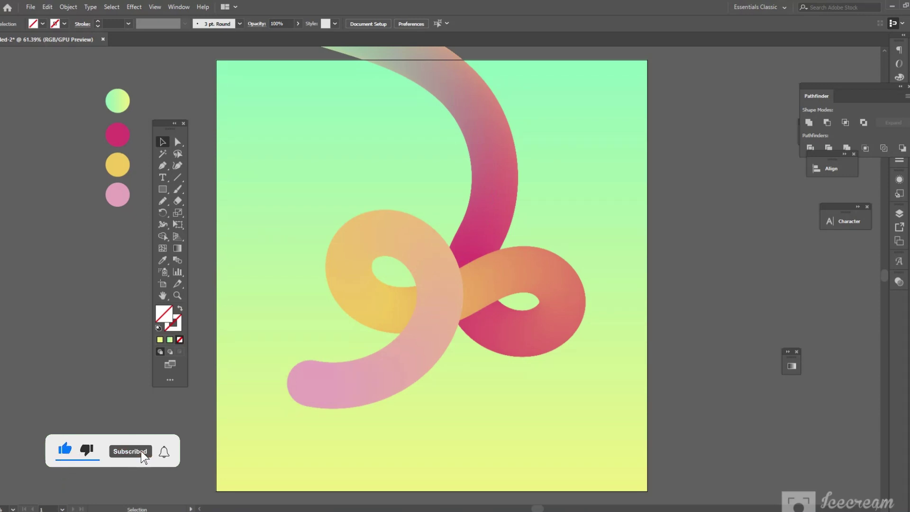
right_click(300, 396)
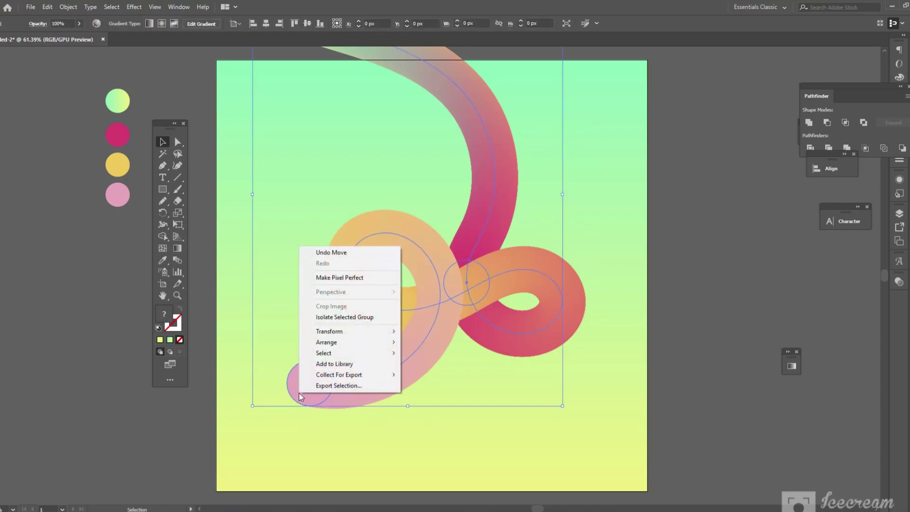
Isolate the blend and enlarge its pink end circle from about 115 px to 166.678 px.
click(365, 320)
click(319, 391)
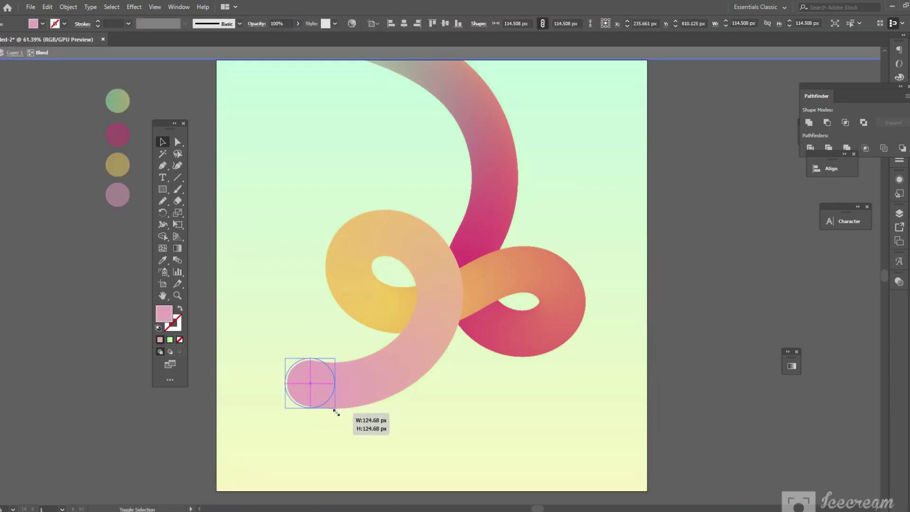
drag(332, 406, 336, 410)
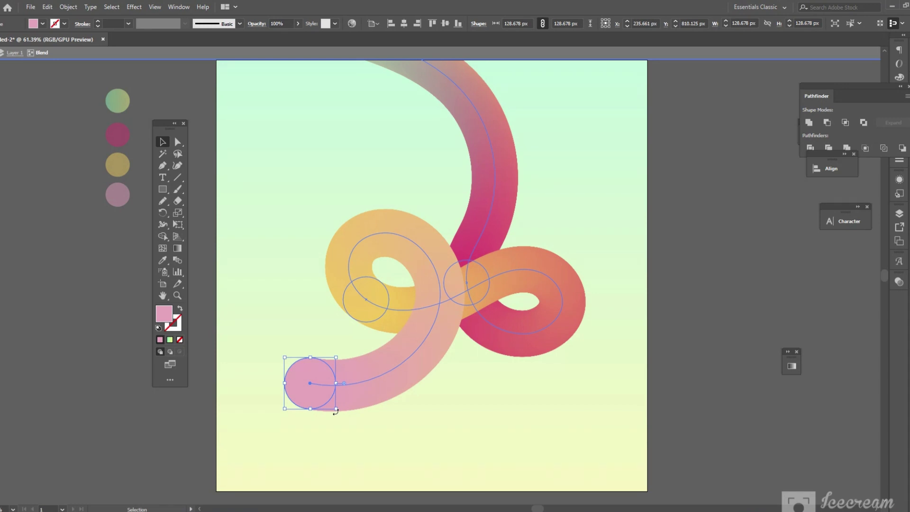
drag(338, 410, 341, 416)
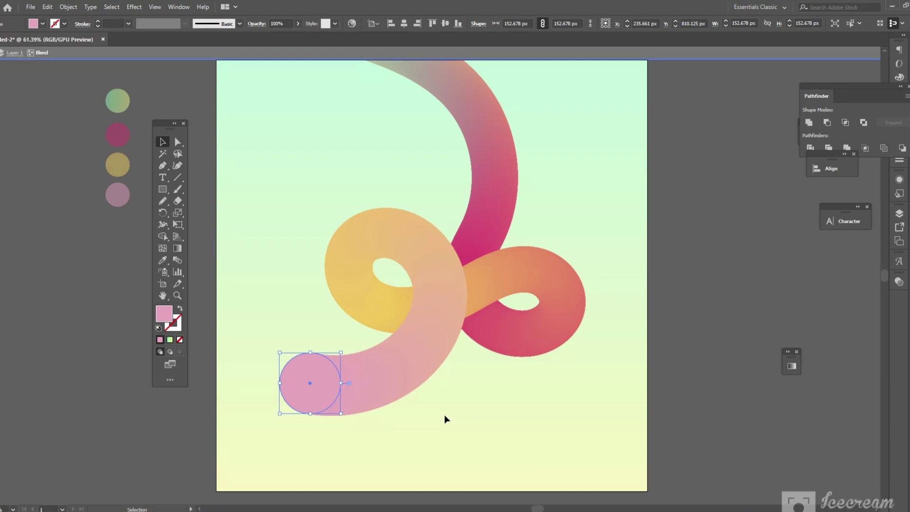
drag(341, 414, 391, 429)
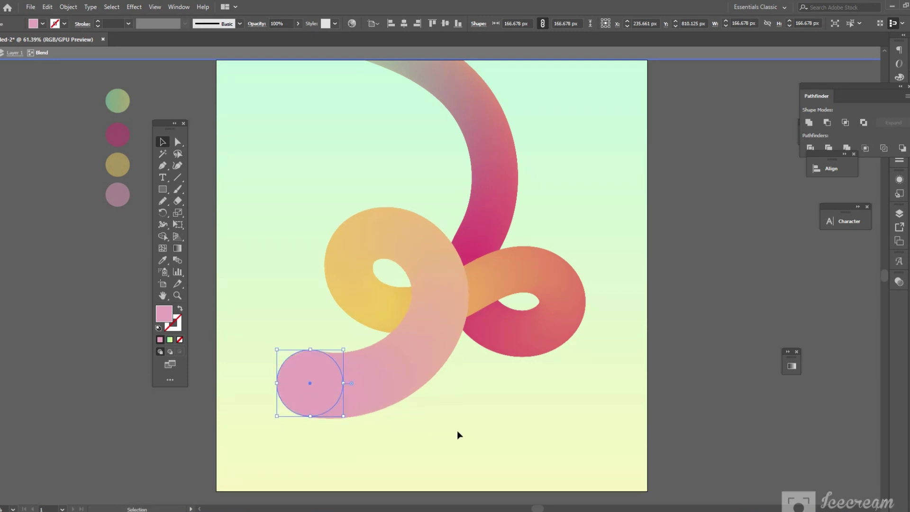
Exit isolation, move the tube slightly up and left, then re-isolate it to select the end circle.
click(474, 431)
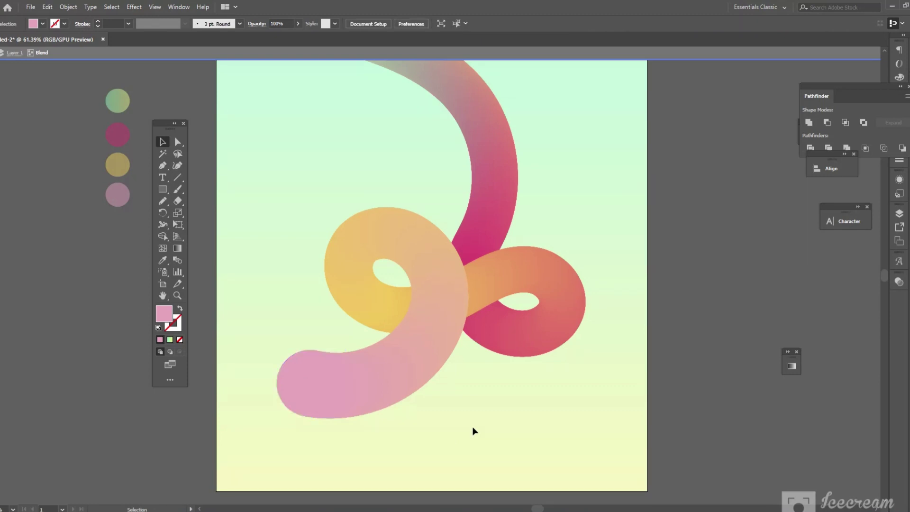
double_click(472, 427)
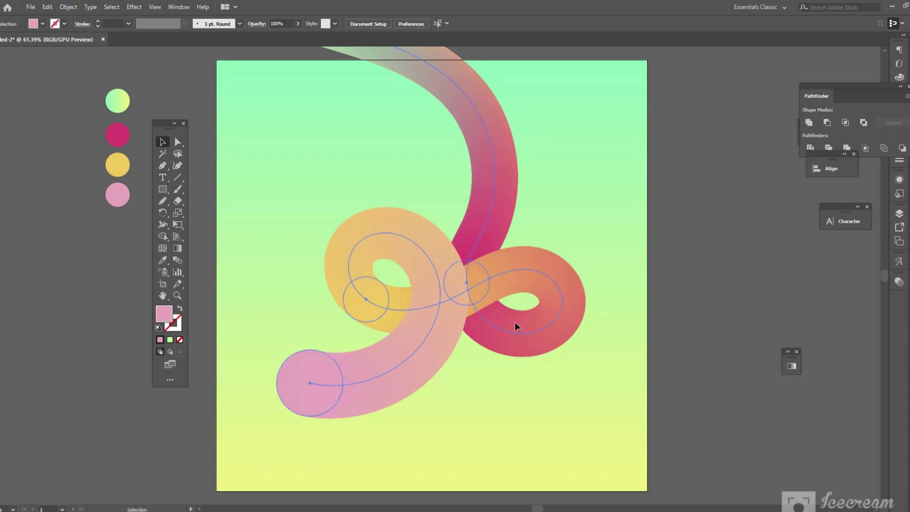
drag(514, 323, 511, 299)
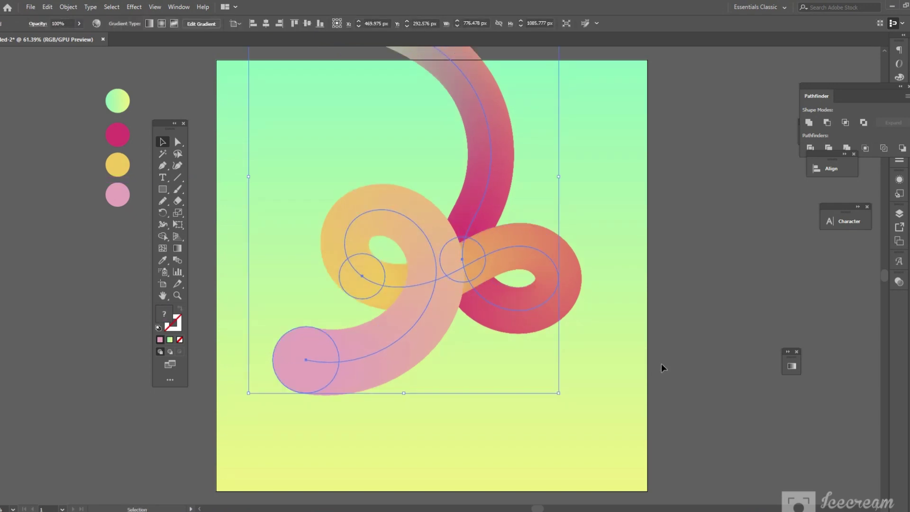
click(677, 362)
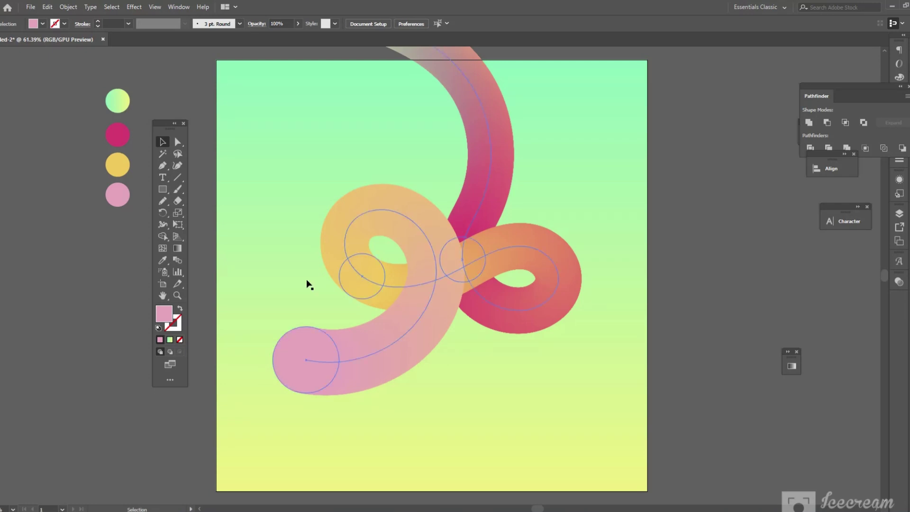
click(303, 363)
double_click(303, 363)
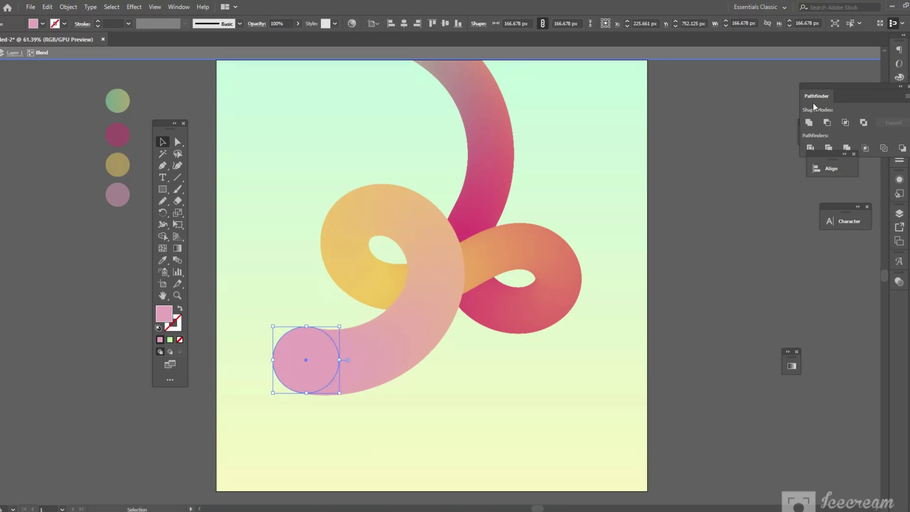
Open the Gradient panel and fill the end circle with a deep pink, d65486.
click(791, 365)
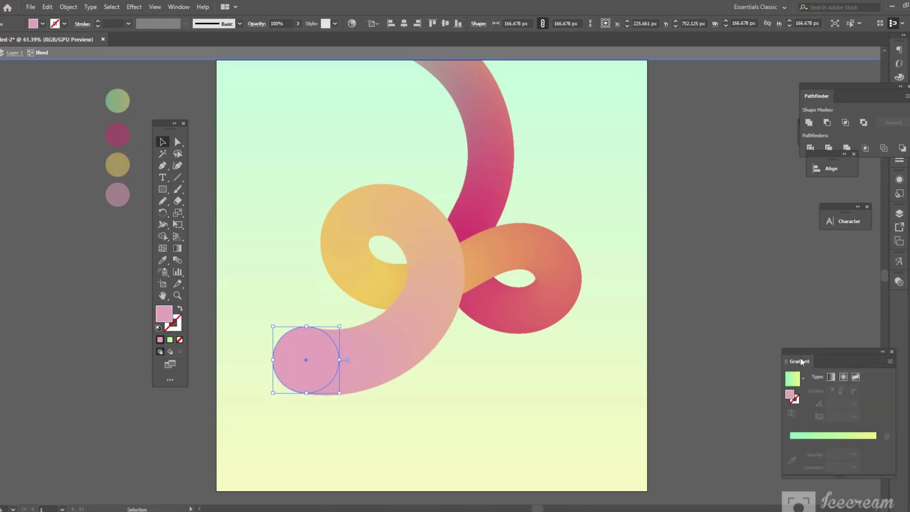
drag(801, 361, 741, 283)
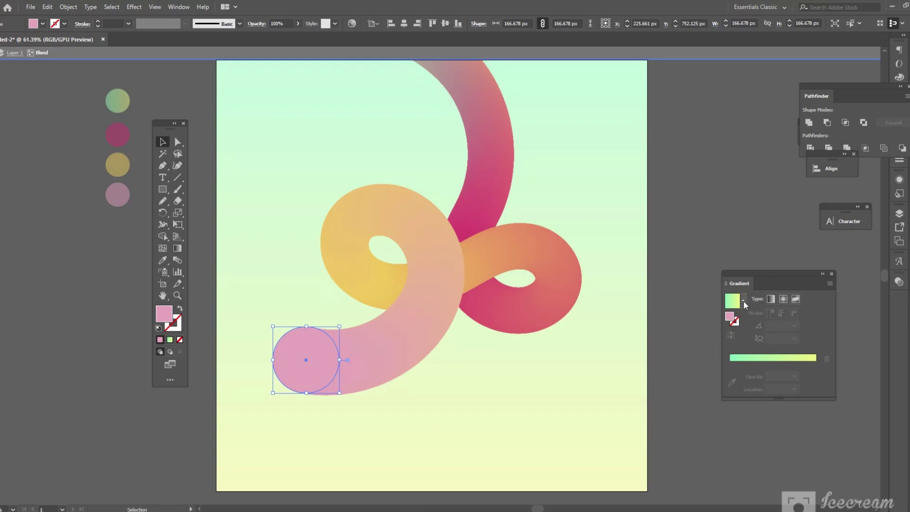
click(744, 300)
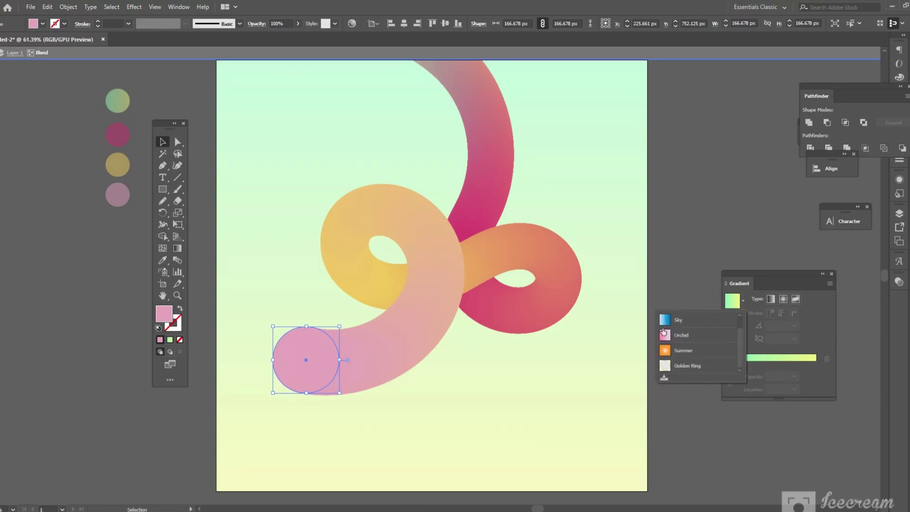
click(696, 259)
double_click(730, 318)
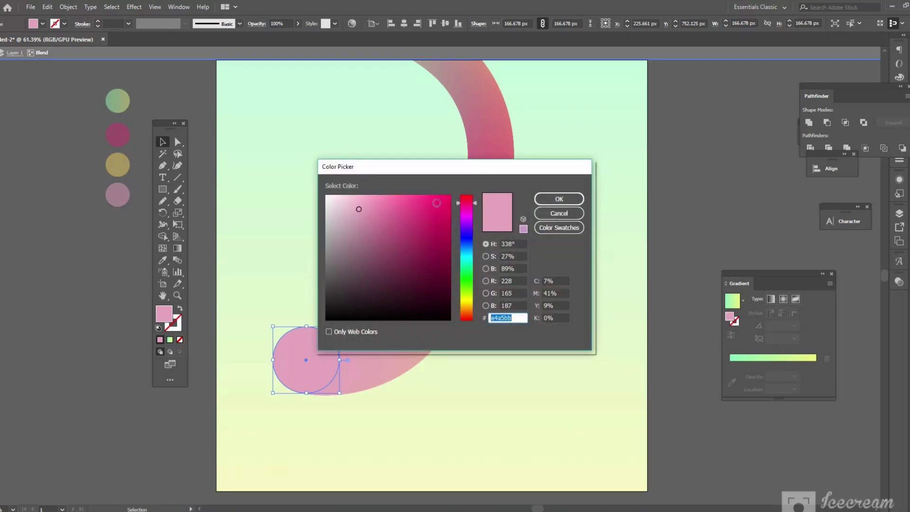
click(402, 215)
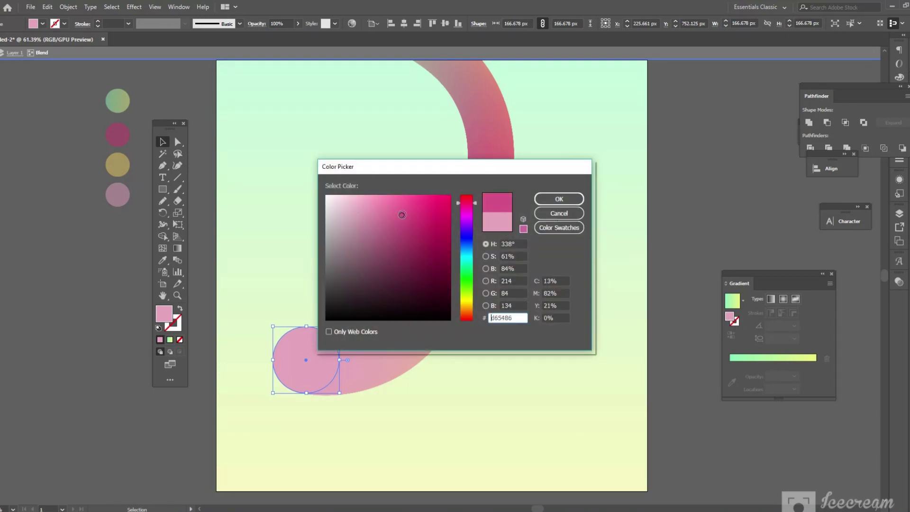
click(560, 199)
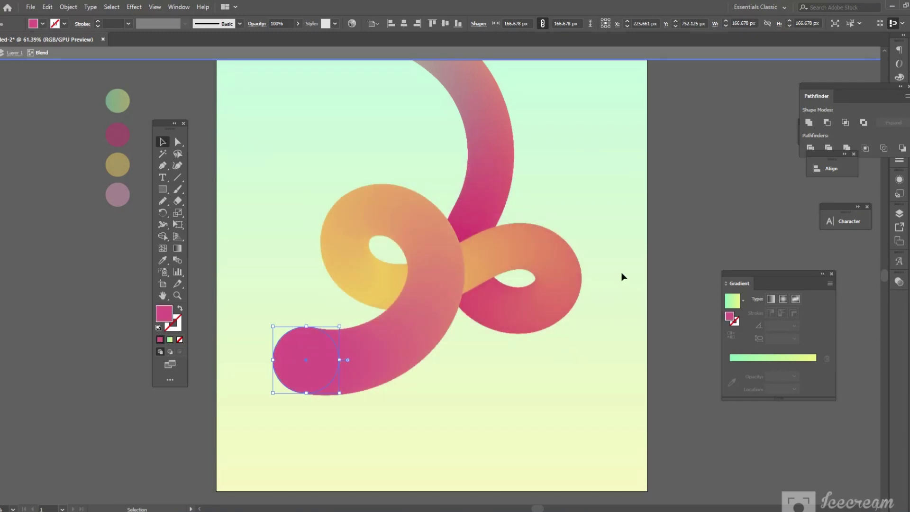
Change the end circle's fill to bright pink ff5299 and exit isolation mode.
double_click(729, 317)
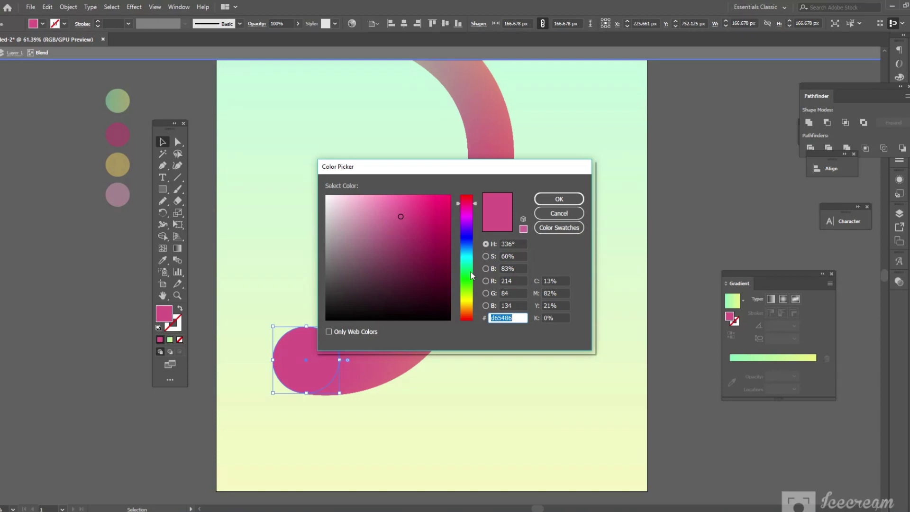
click(410, 195)
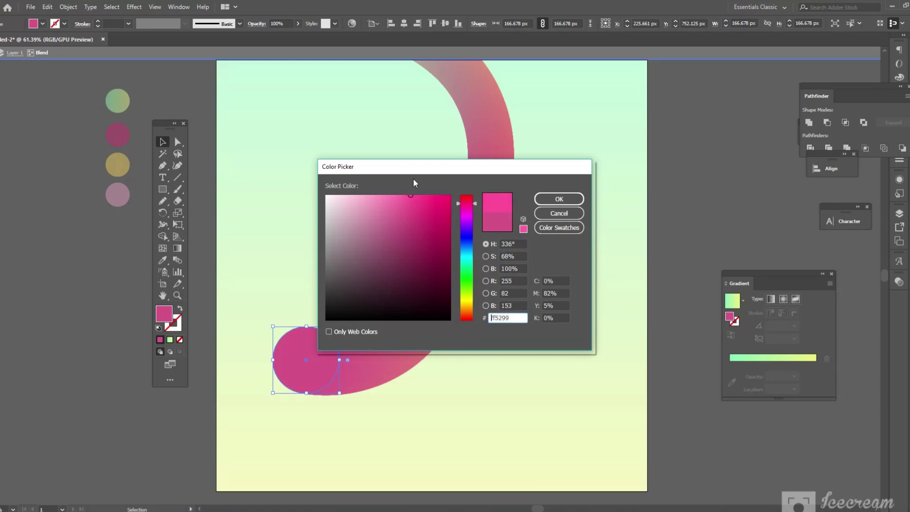
click(561, 203)
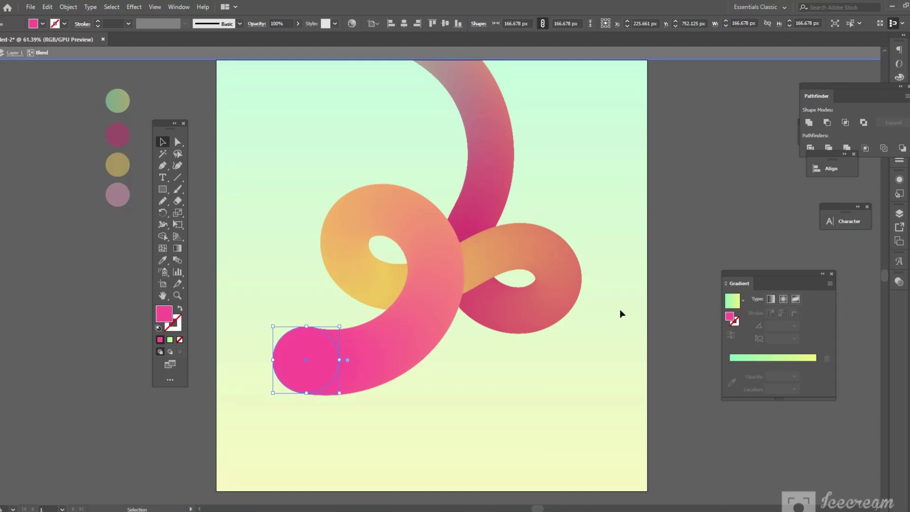
click(823, 274)
drag(731, 275, 840, 259)
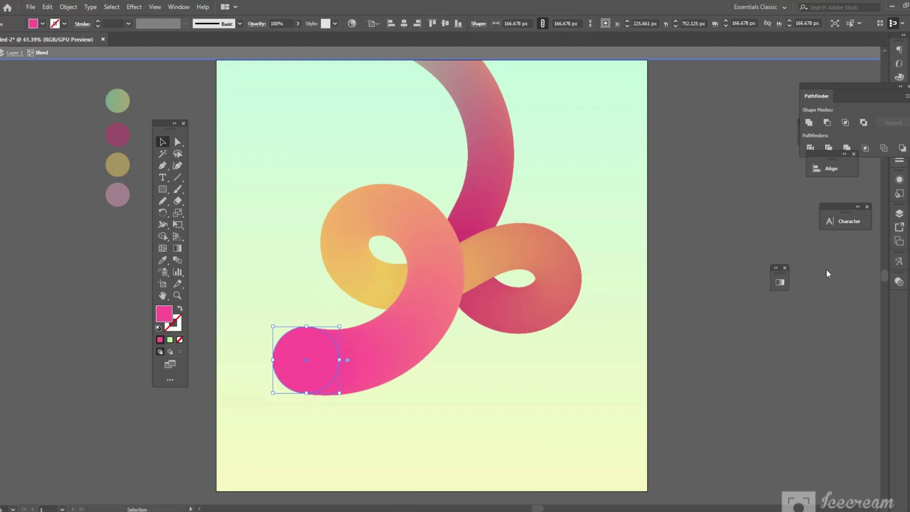
double_click(587, 371)
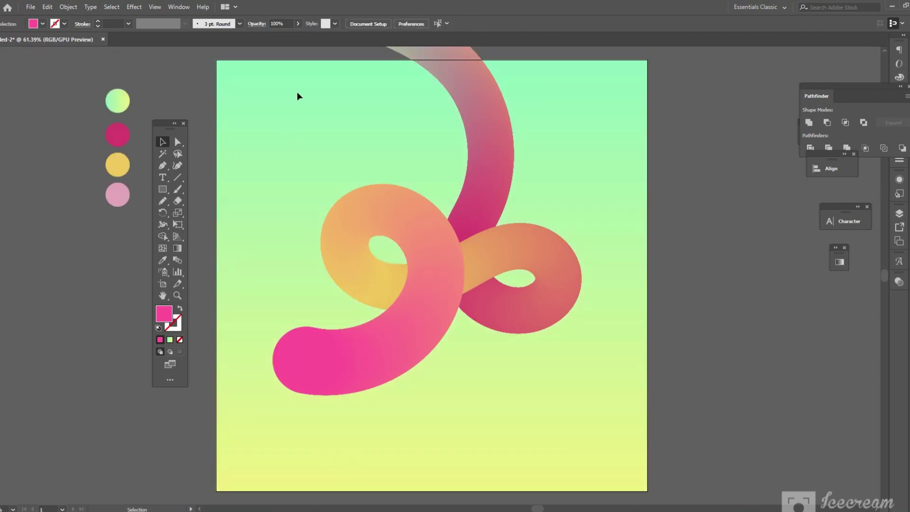
Draw a 1080 px square over the artboard and eyedropper the mint-to-yellow gradient onto it.
click(163, 188)
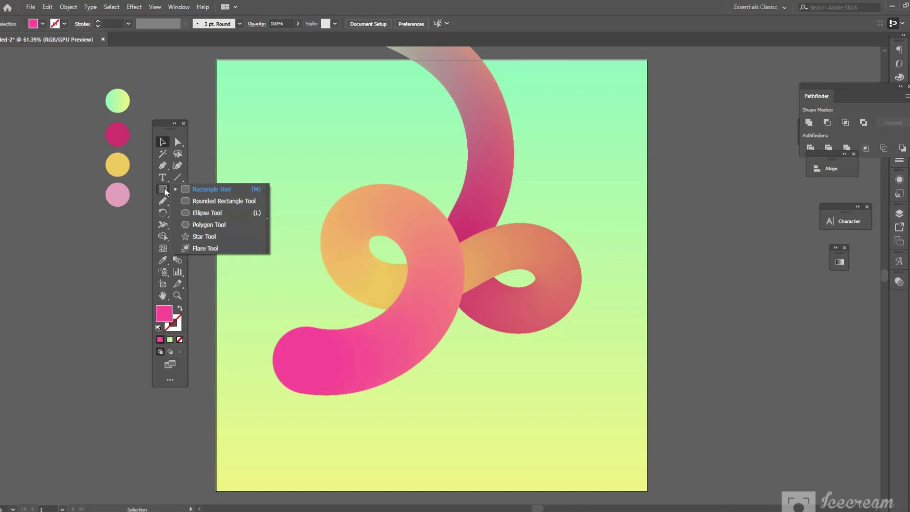
click(212, 189)
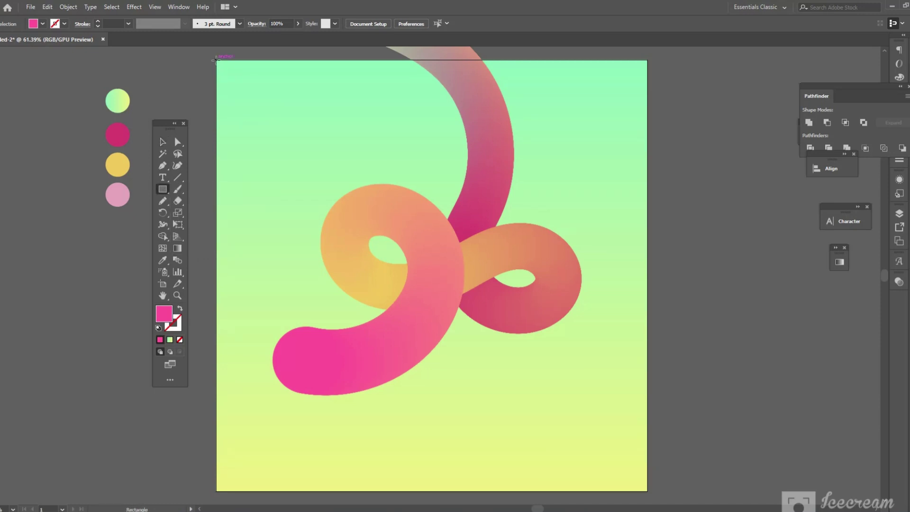
drag(216, 60, 647, 491)
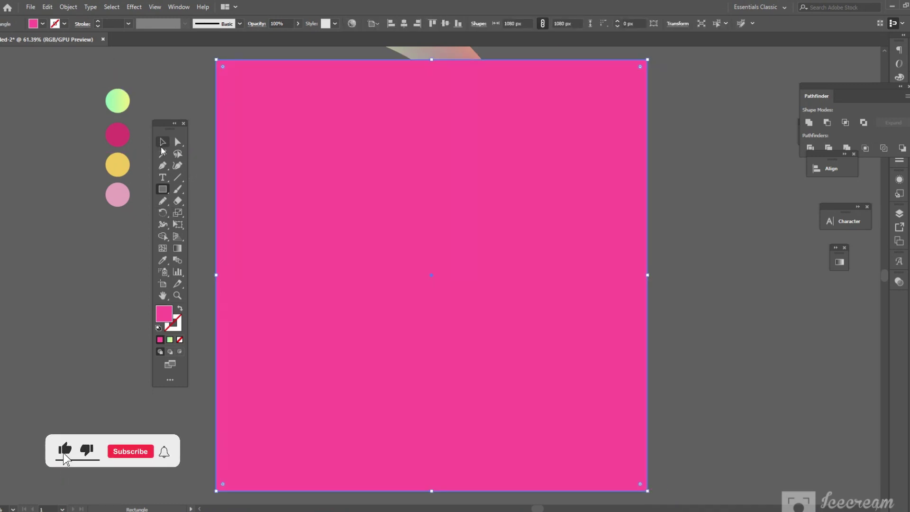
click(163, 141)
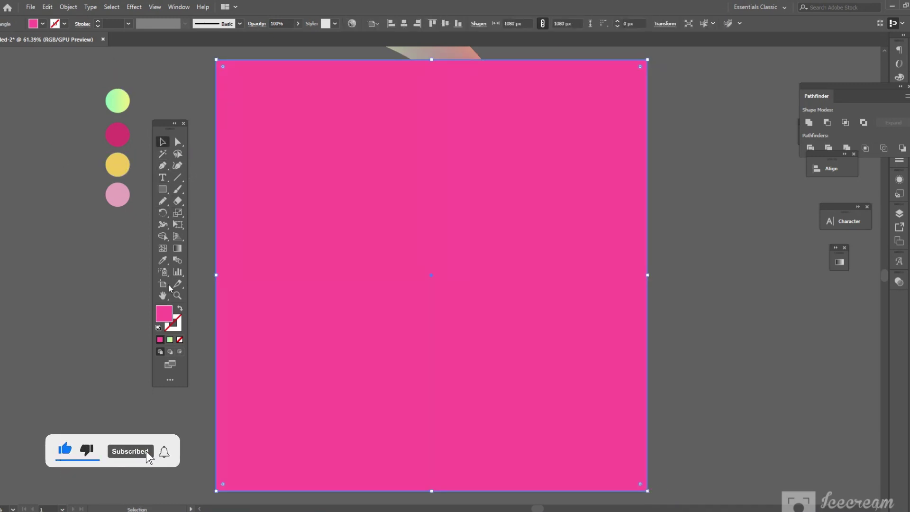
click(162, 260)
click(123, 97)
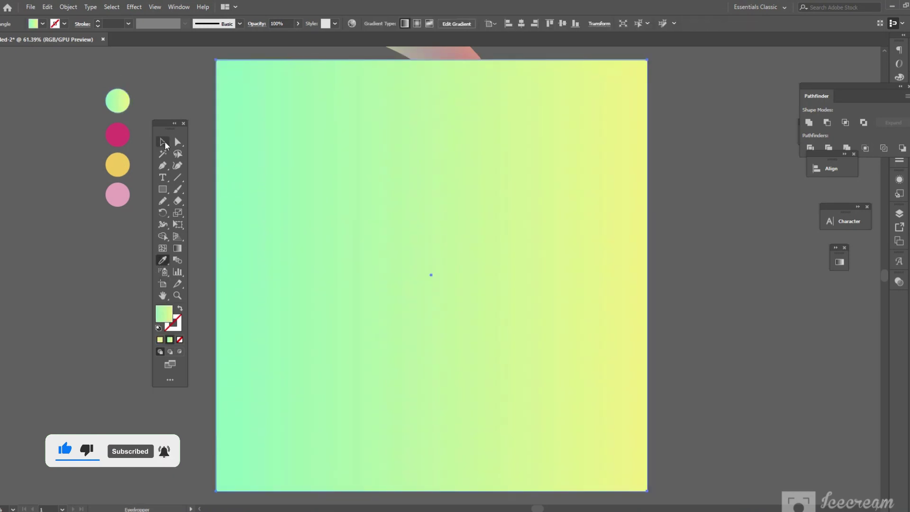
key(v)
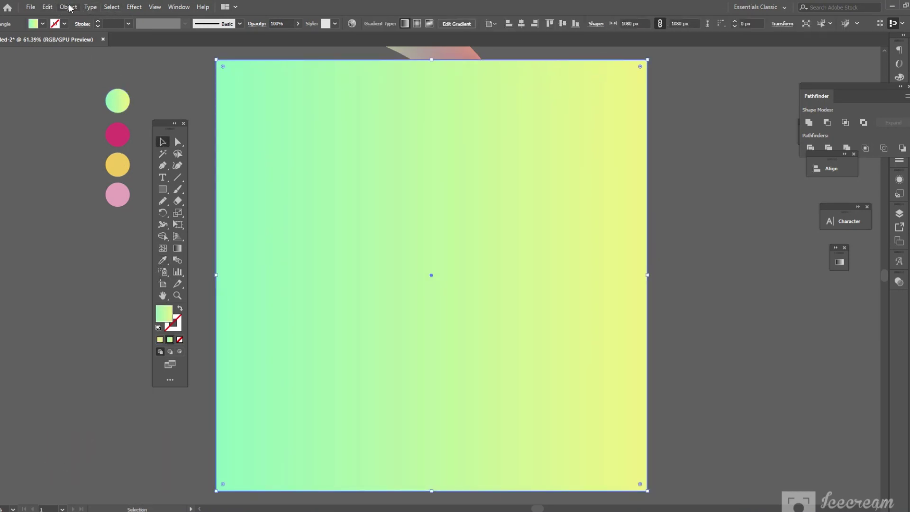
Unlock all objects and make a clipping mask from the square over the tube.
click(69, 7)
click(122, 76)
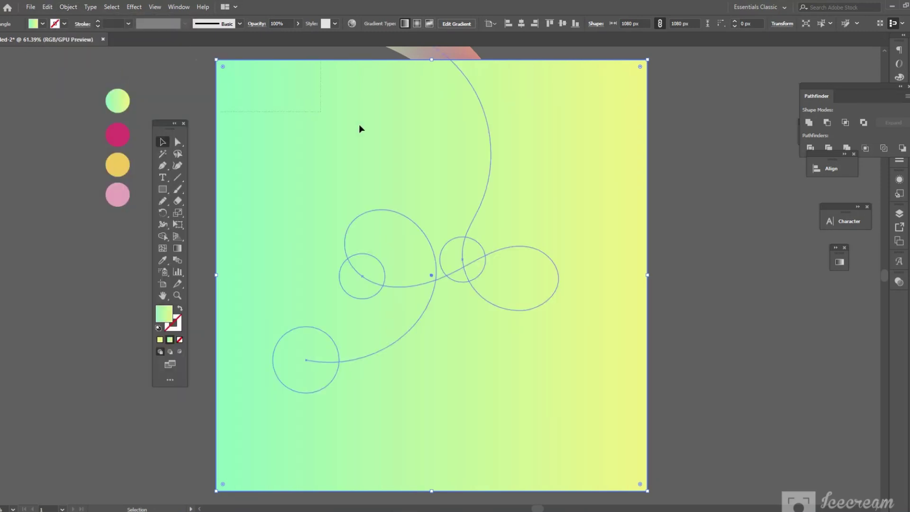
right_click(418, 126)
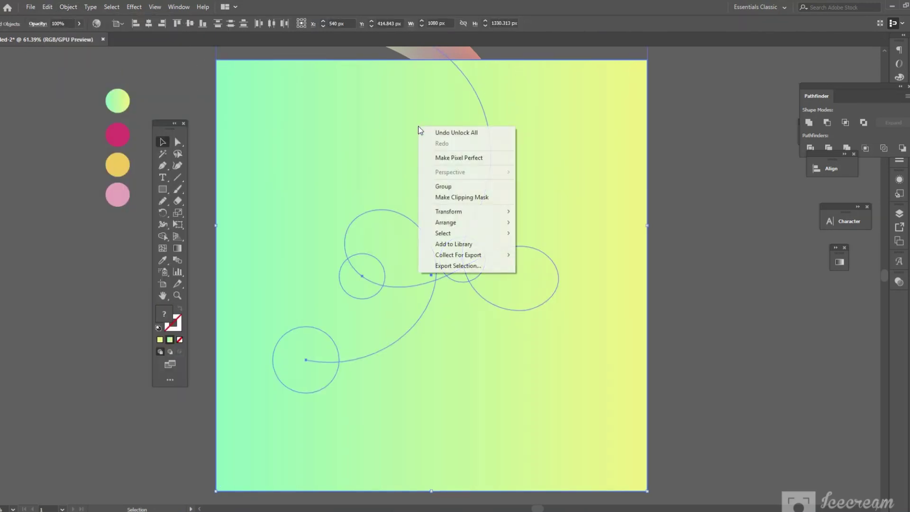
click(467, 194)
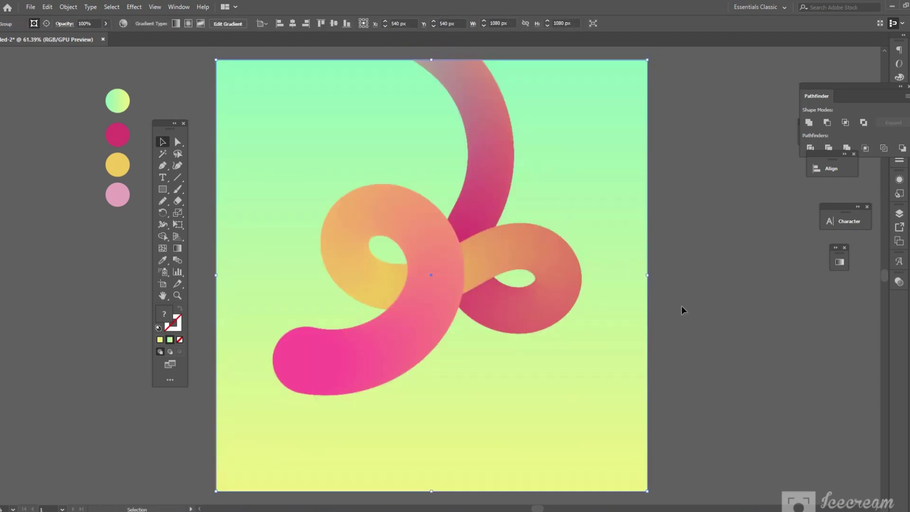